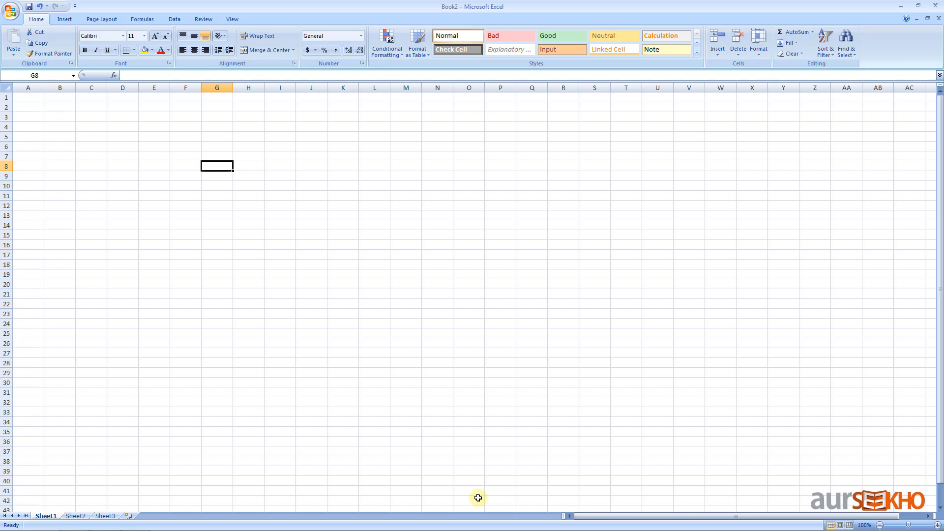
# - Enter the heading "maths" in cell I7 and the values 25, 60, 30, 52 and 25 in I8 to I12
pyautogui.click(279, 158)
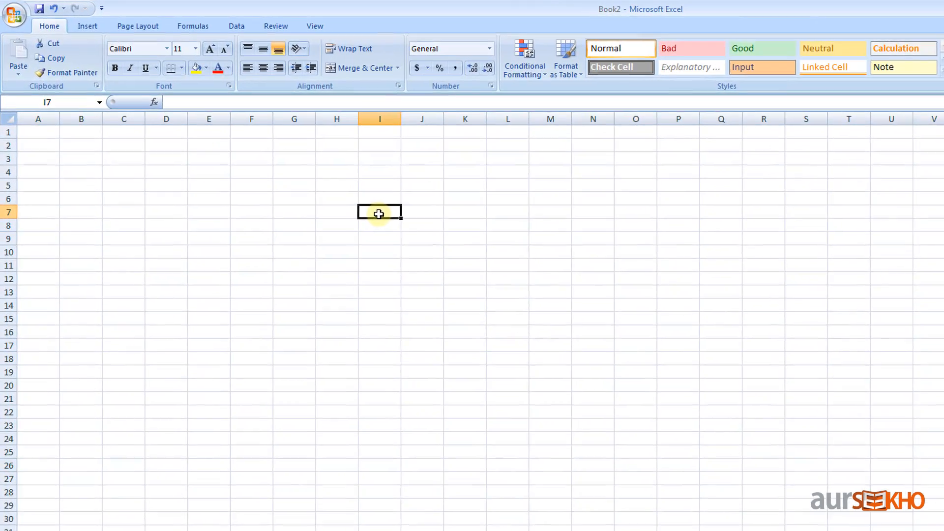
pyautogui.write('maths')
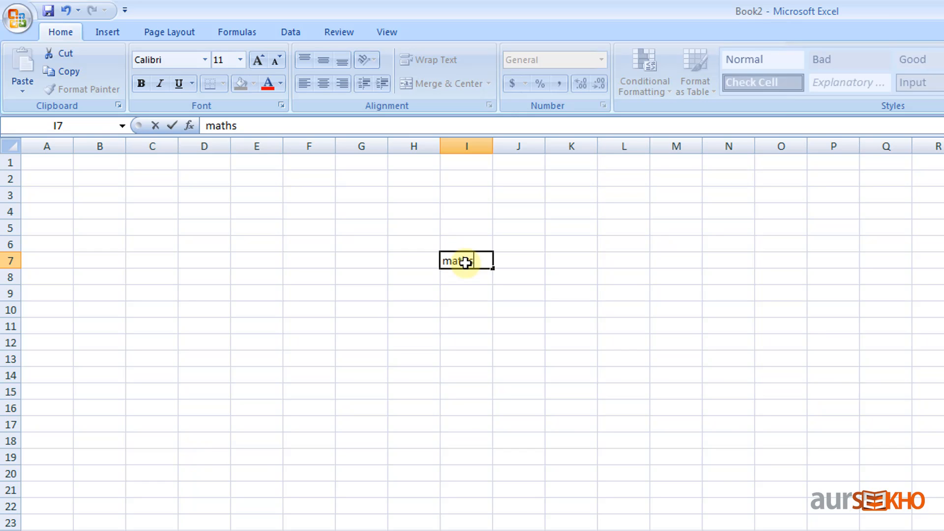
pyautogui.press('Return')
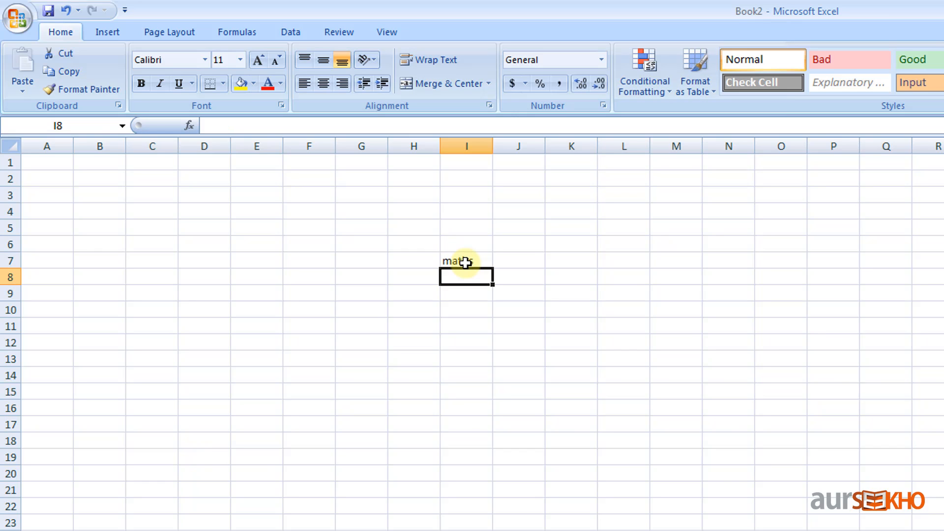
pyautogui.write('25')
pyautogui.press('Return')
pyautogui.write('60')
pyautogui.press('Return')
pyautogui.write('30')
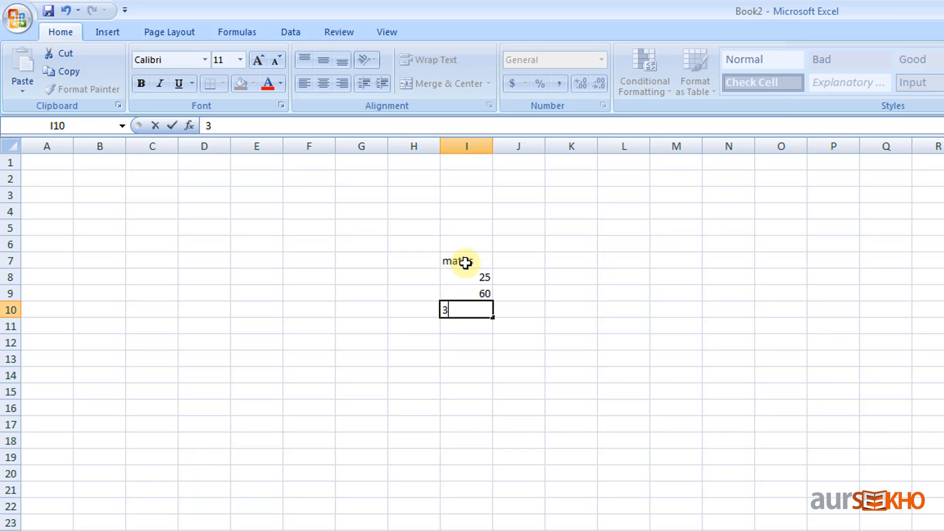
pyautogui.press('Return')
pyautogui.write('52')
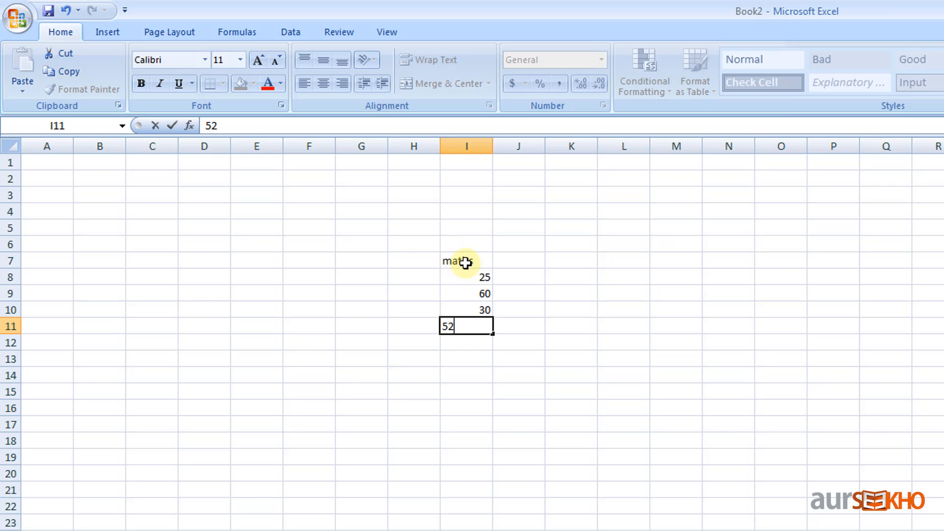
pyautogui.press('Return')
pyautogui.write('25')
pyautogui.press('Return')
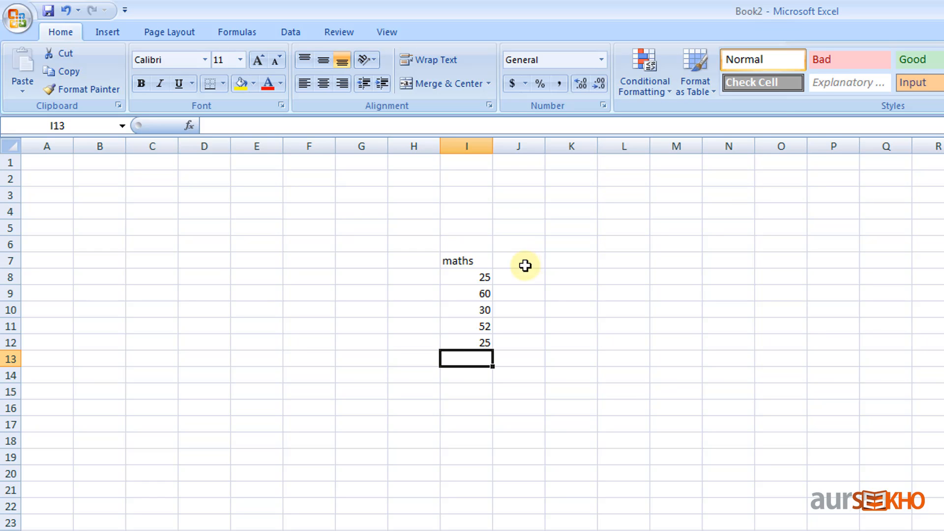
# - Delete the last value of the maths column, in cell I12
pyautogui.click(471, 341)
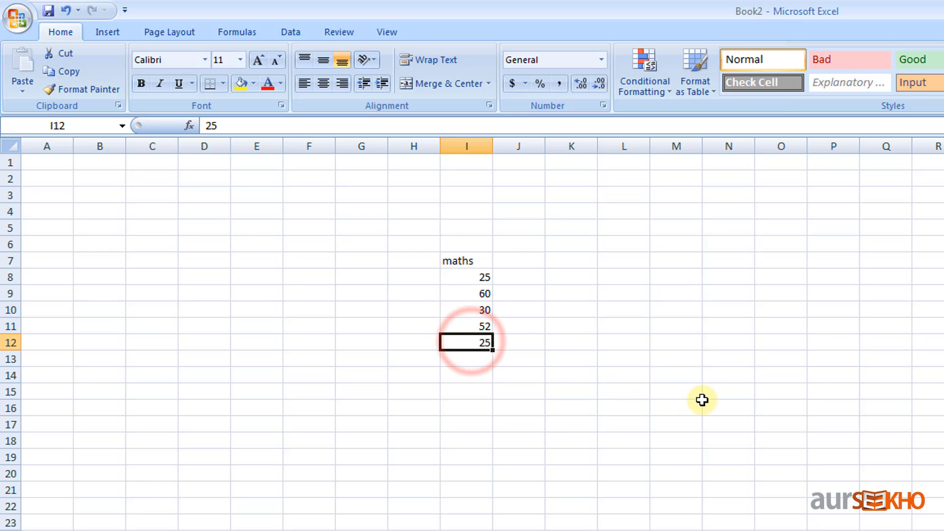
pyautogui.press('Delete')
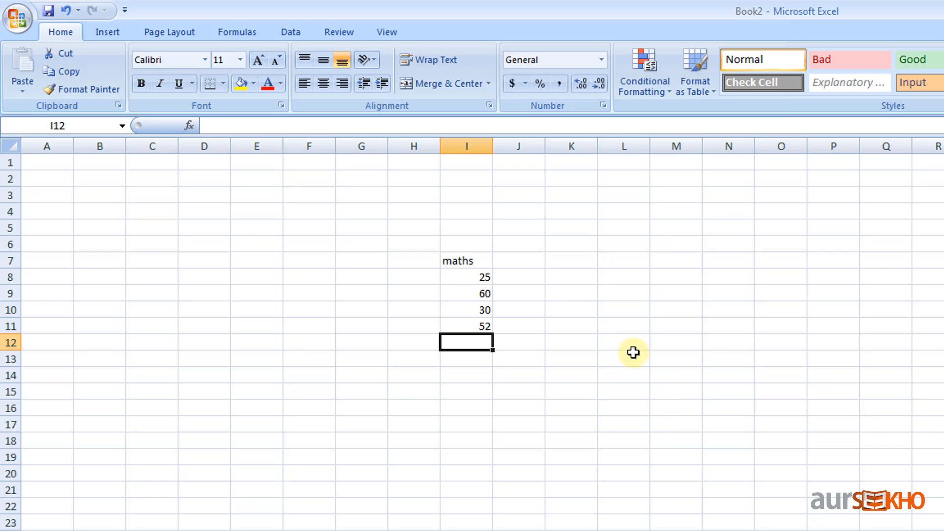
pyautogui.click(635, 315)
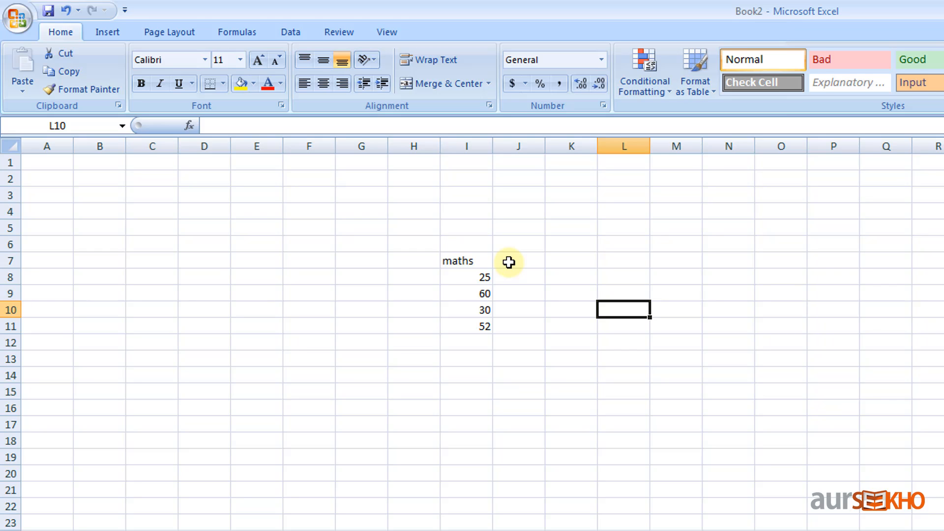
# - Copy the maths column I7:I11 to M8, and move the pasted block so that it starts at Q14
pyautogui.moveTo(480, 259); pyautogui.dragTo(487, 327)
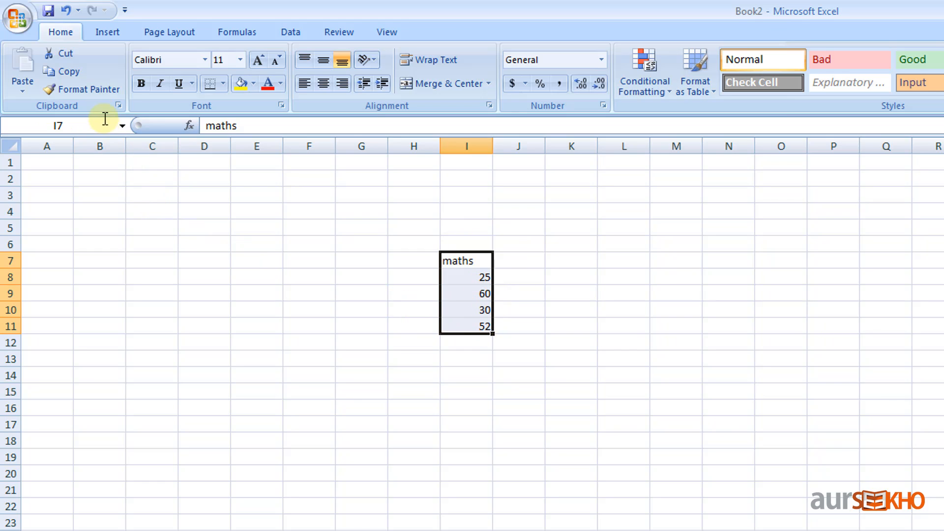
pyautogui.click(81, 73)
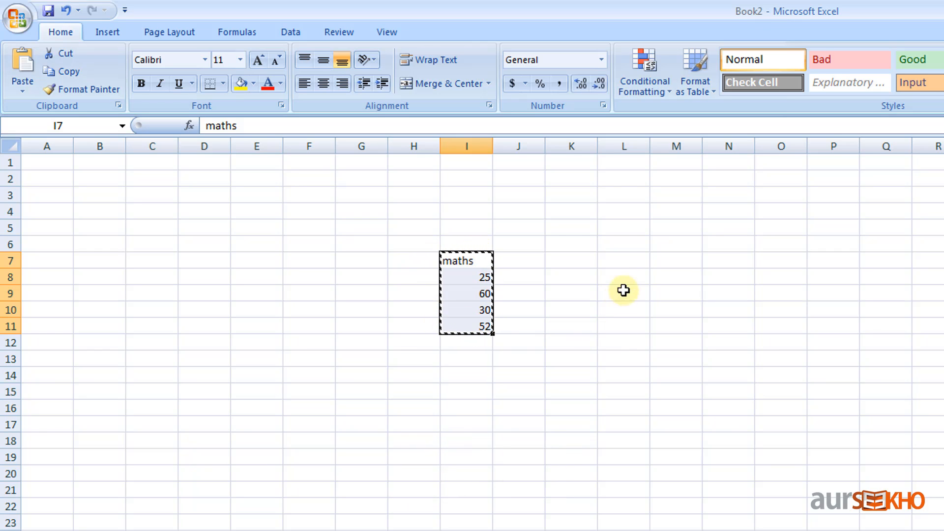
pyautogui.click(665, 277)
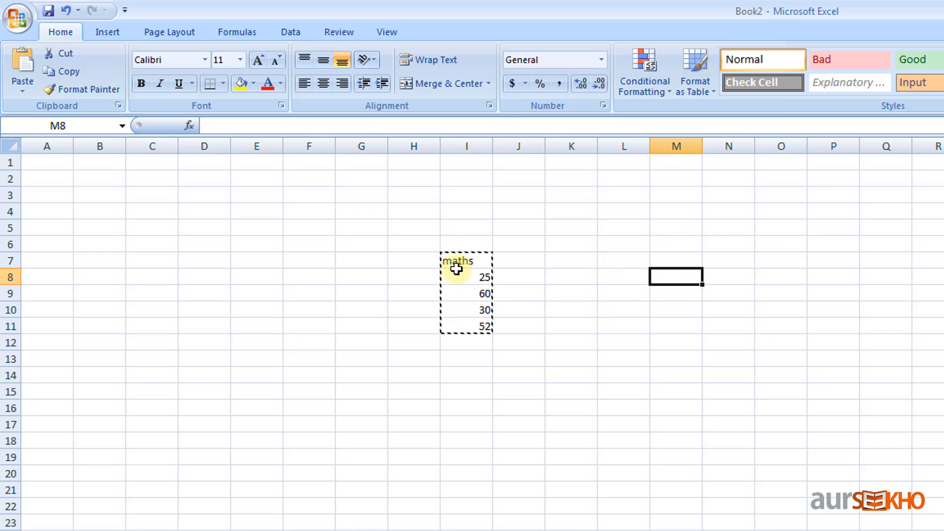
pyautogui.click(34, 69)
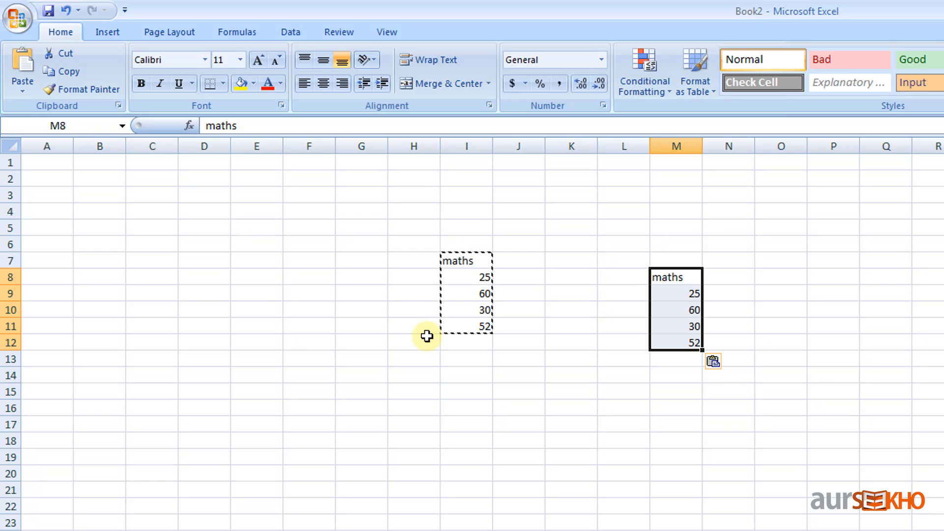
pyautogui.press('Escape')
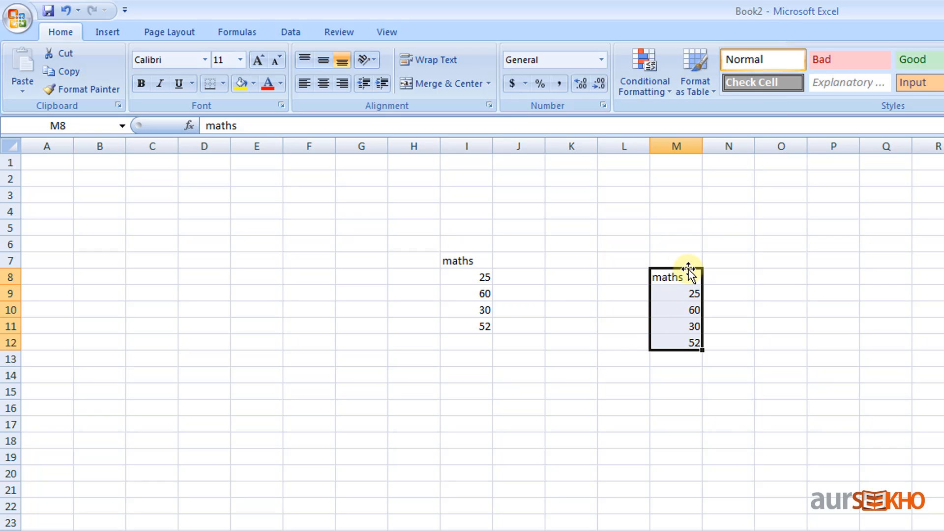
pyautogui.moveTo(688, 270); pyautogui.dragTo(878, 369)
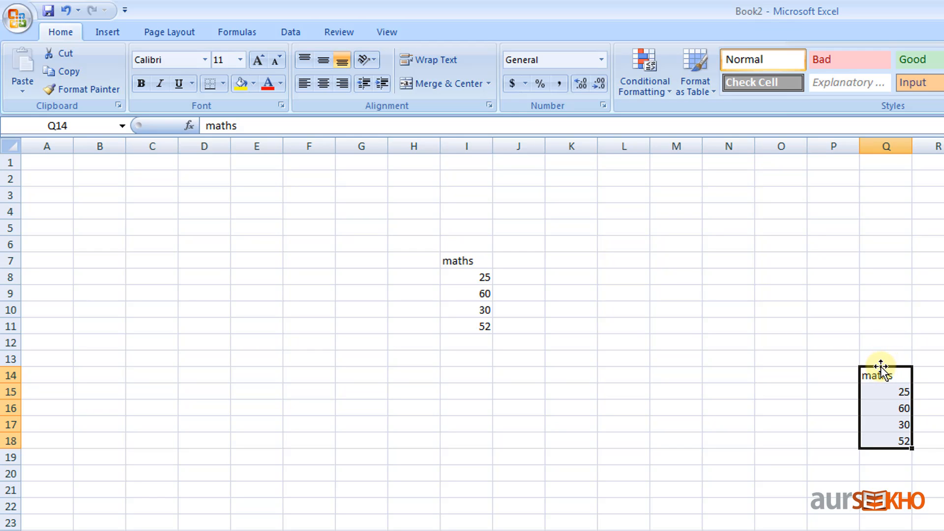
pyautogui.click(875, 442)
# - Enter 25 in cell M13 and fill it down the column to M24
pyautogui.click(678, 357)
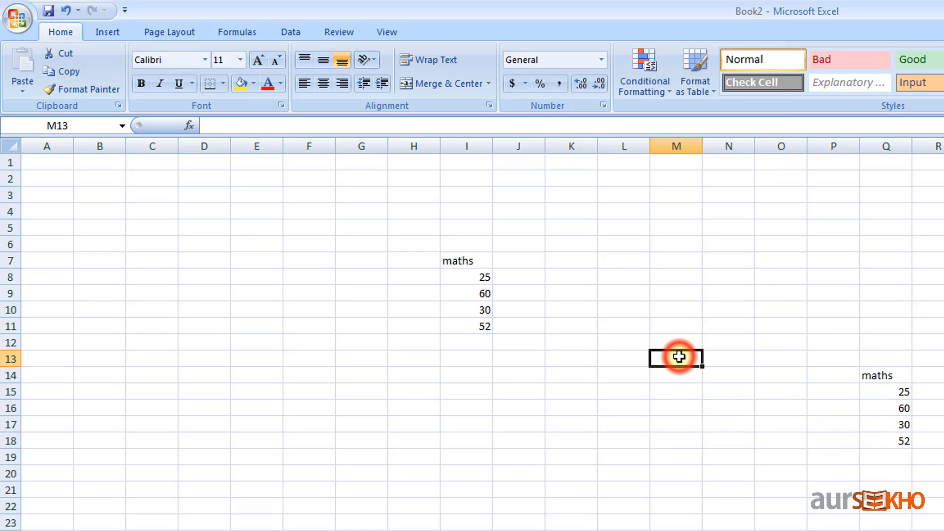
pyautogui.write('25')
pyautogui.press('Return')
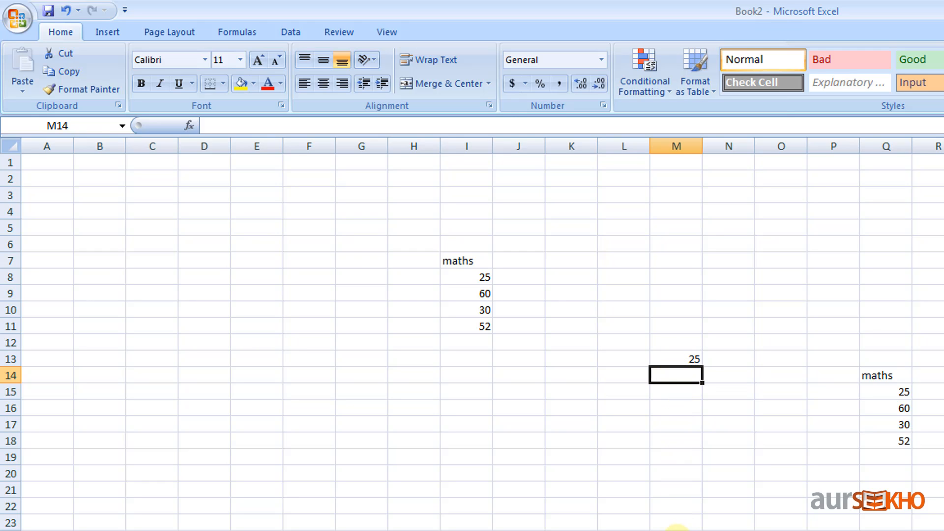
pyautogui.click(682, 360)
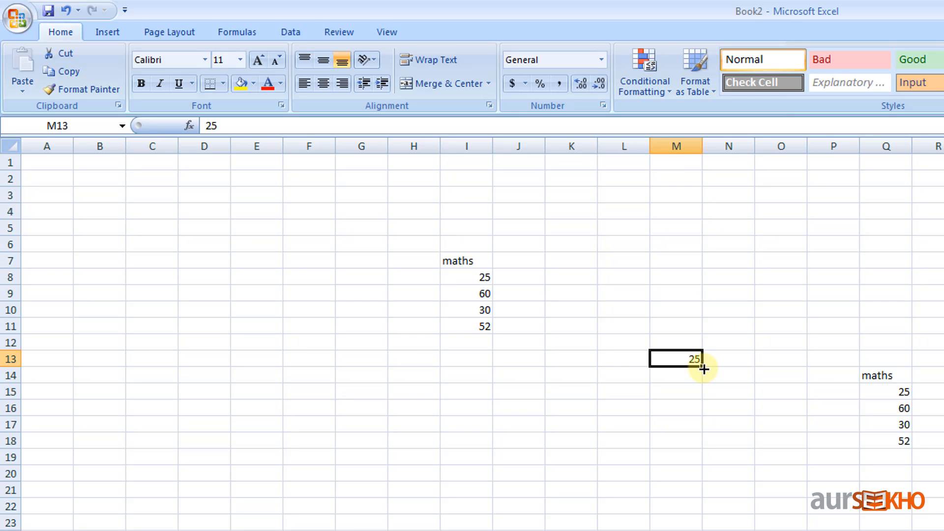
pyautogui.moveTo(705, 369); pyautogui.dragTo(715, 498)
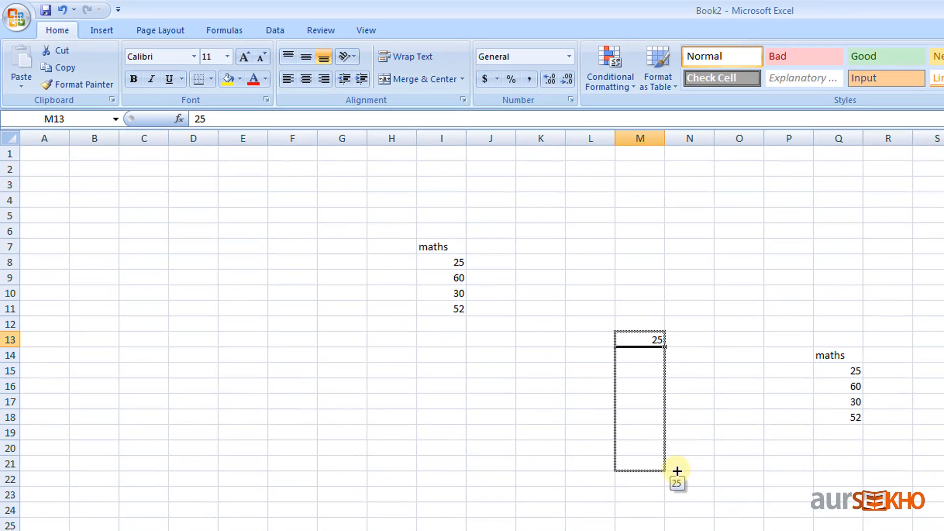
pyautogui.moveTo(677, 471); pyautogui.dragTo(675, 516)
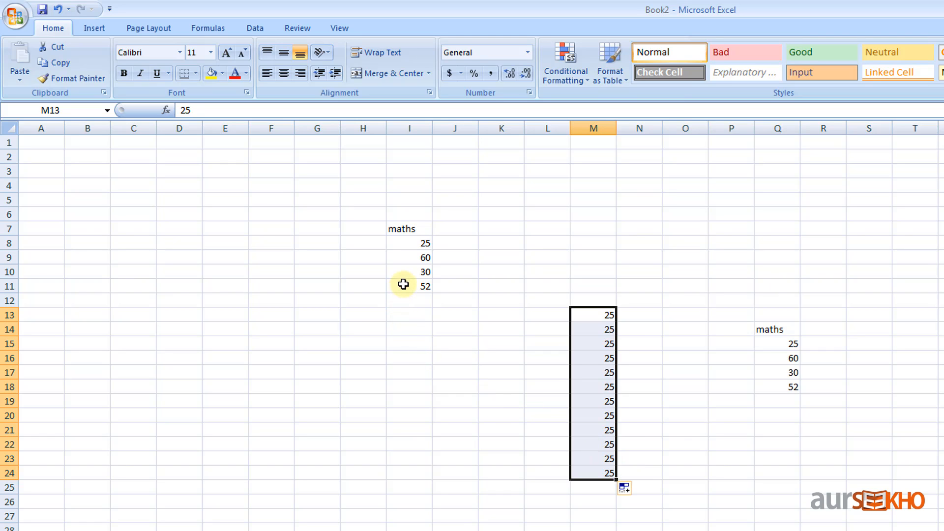
# - Fill the value 52 from cell I11 down the maths column to I23
pyautogui.click(404, 284)
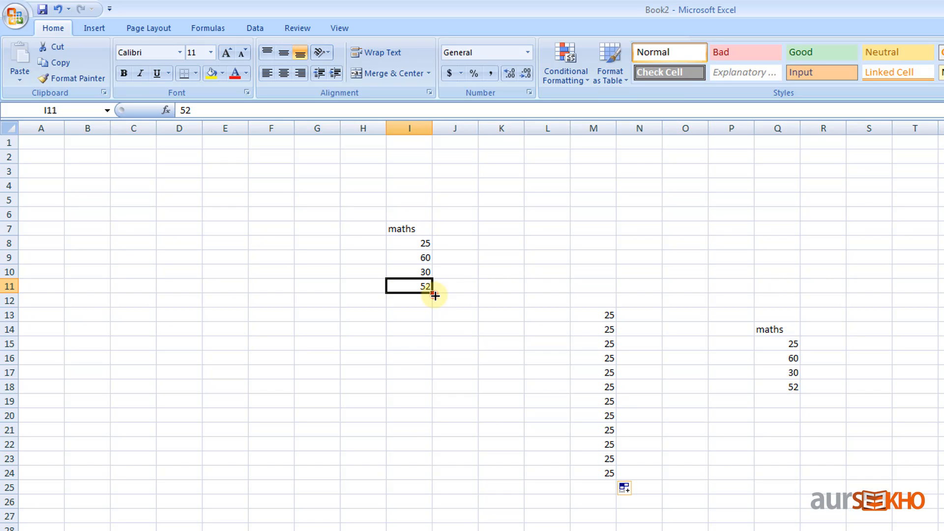
pyautogui.moveTo(434, 294); pyautogui.dragTo(431, 464)
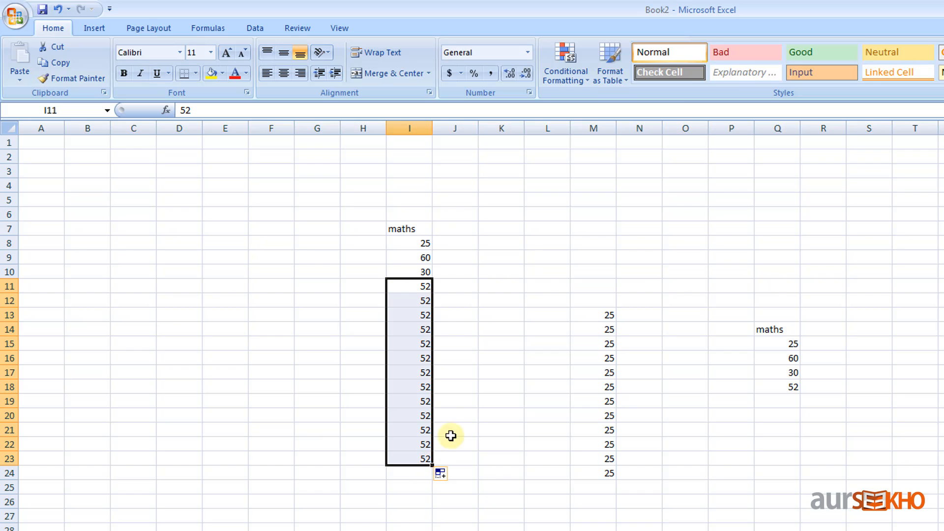
pyautogui.click(458, 364)
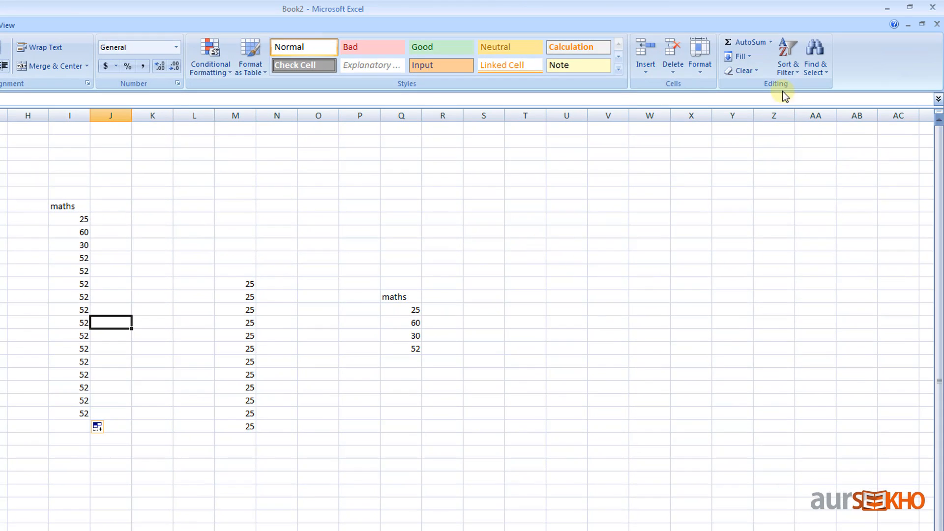
# - Find the value 25 in the sheet and step through its successive matches
pyautogui.click(823, 71)
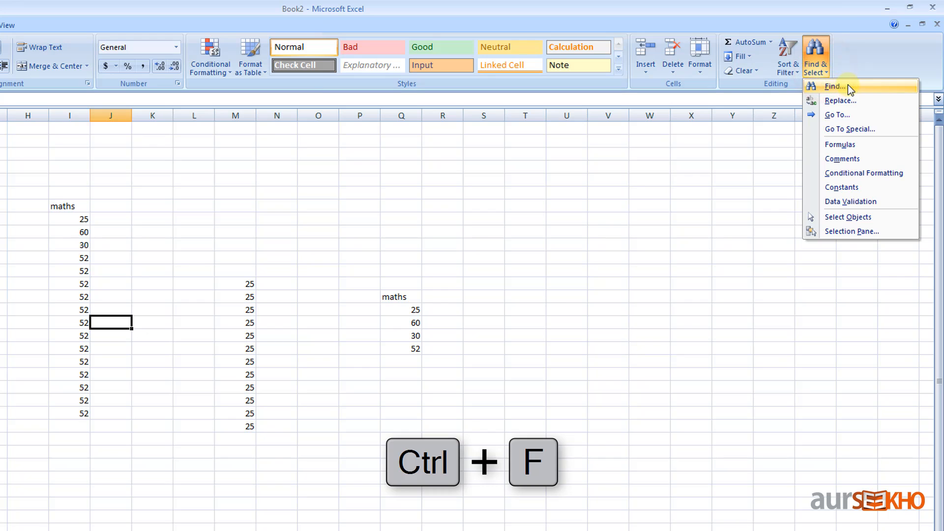
pyautogui.click(881, 91)
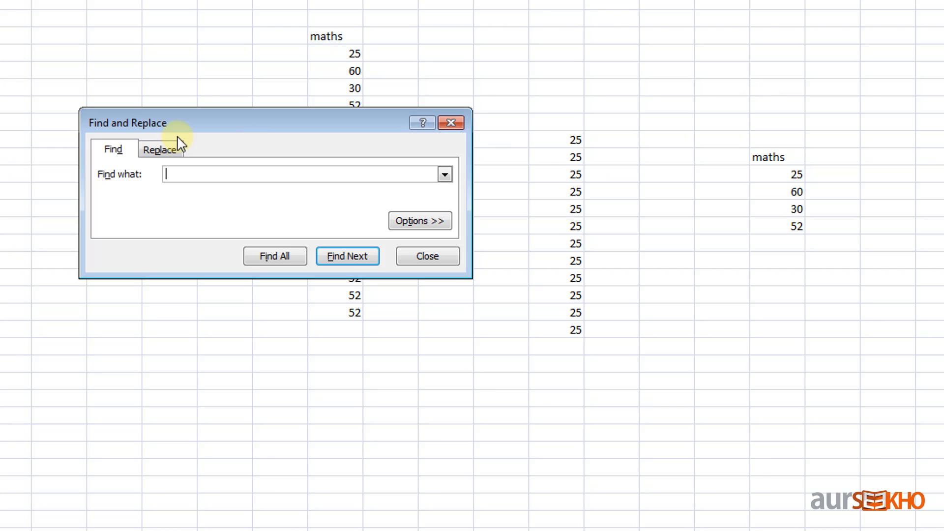
pyautogui.write('25')
pyautogui.click(369, 262)
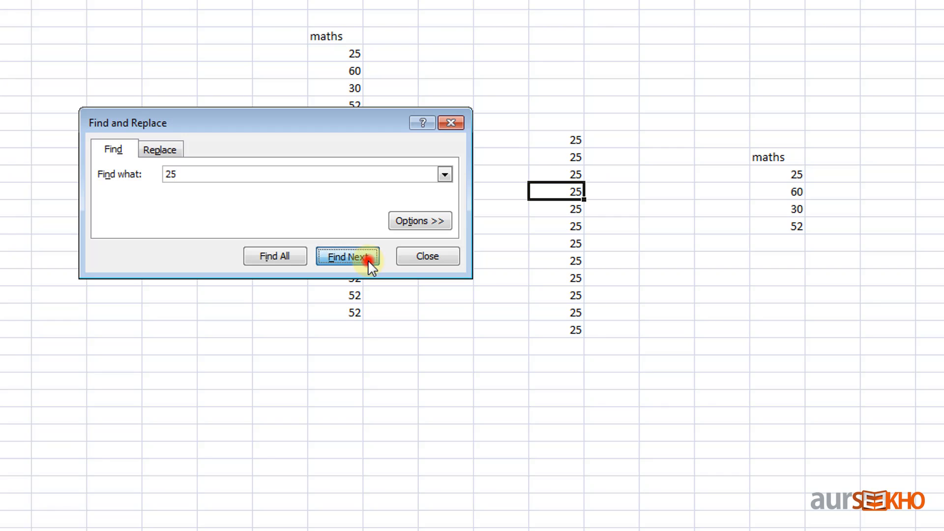
pyautogui.click(372, 268)
pyautogui.click(372, 268)
pyautogui.click(369, 261)
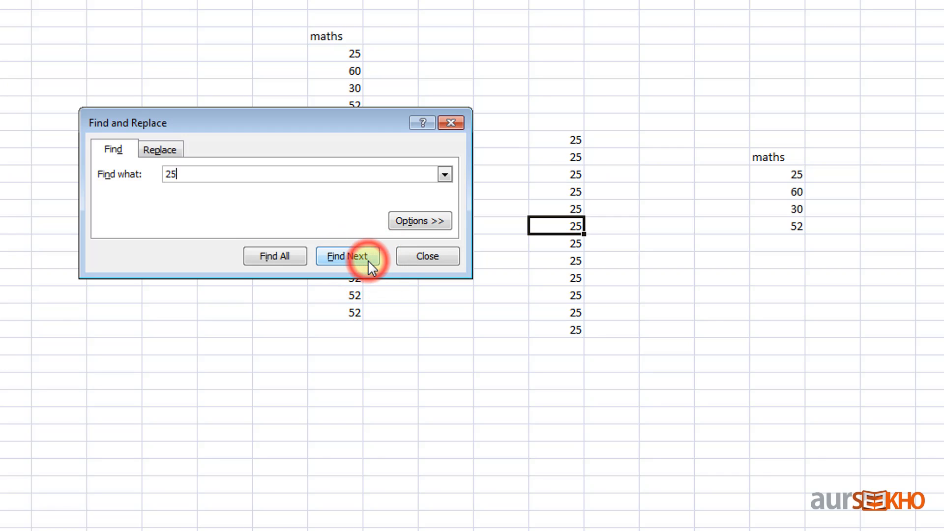
pyautogui.click(369, 260)
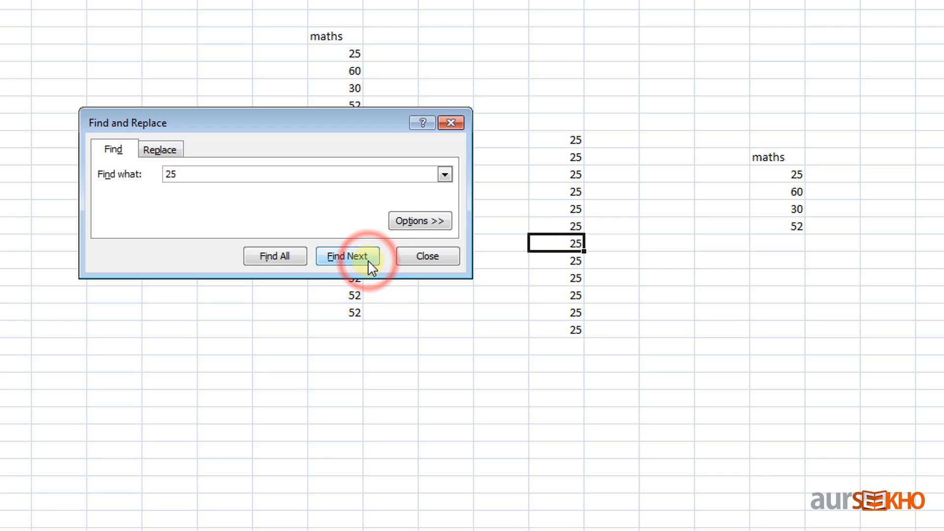
pyautogui.click(368, 261)
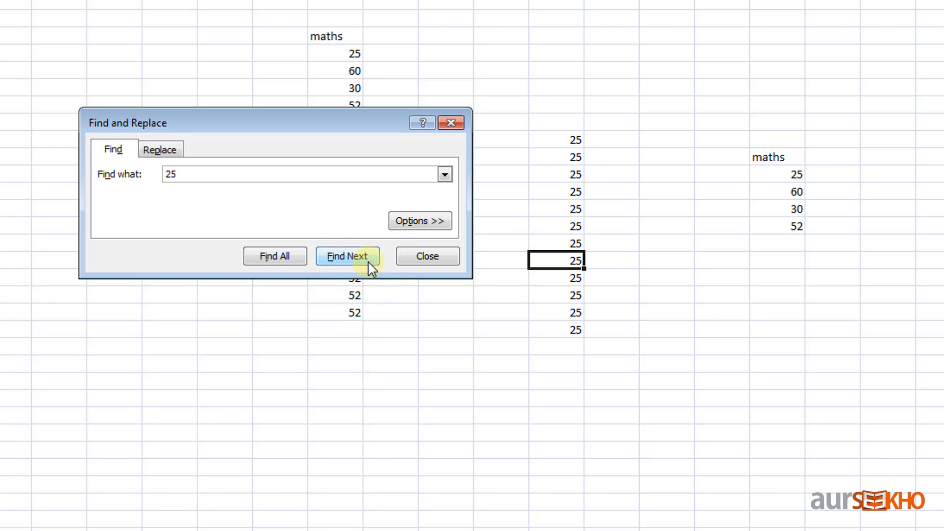
# - List all matches for 25, enlarge the dialog to show the whole list, and close it
pyautogui.click(301, 263)
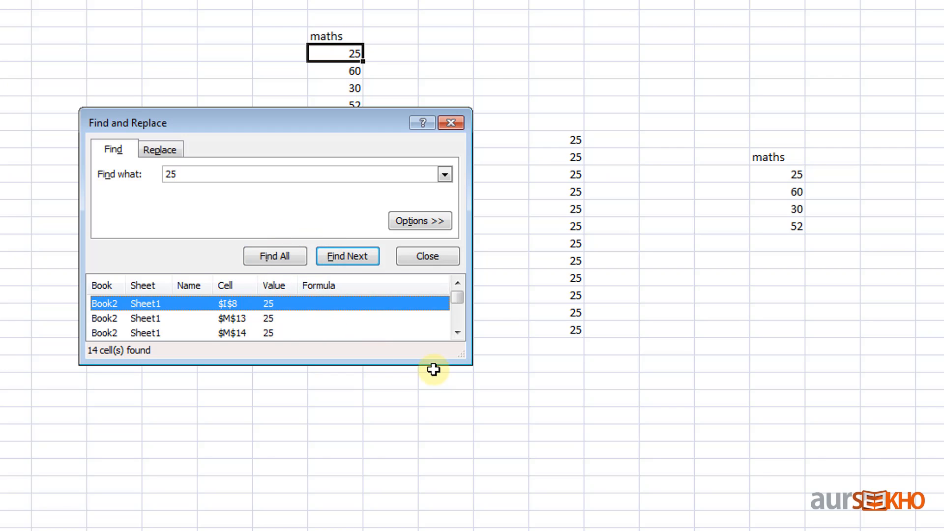
pyautogui.moveTo(465, 362); pyautogui.dragTo(472, 524)
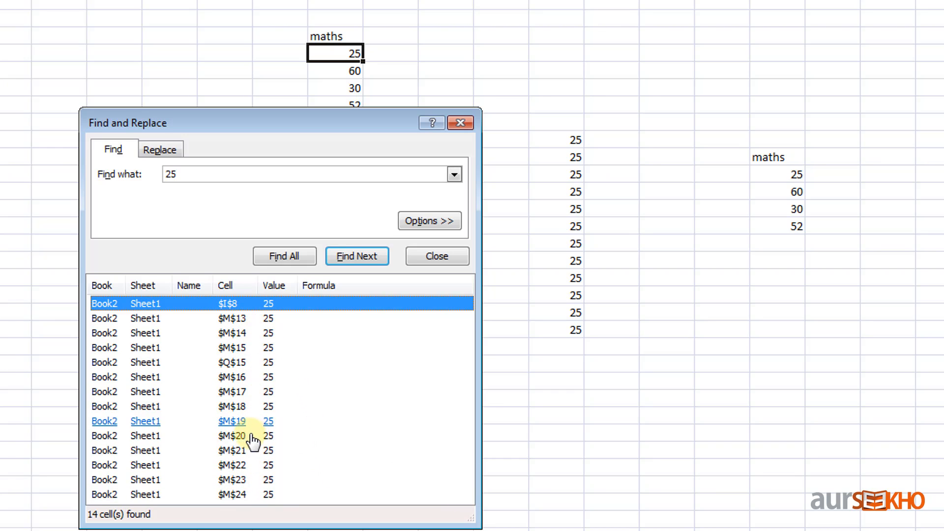
pyautogui.click(461, 261)
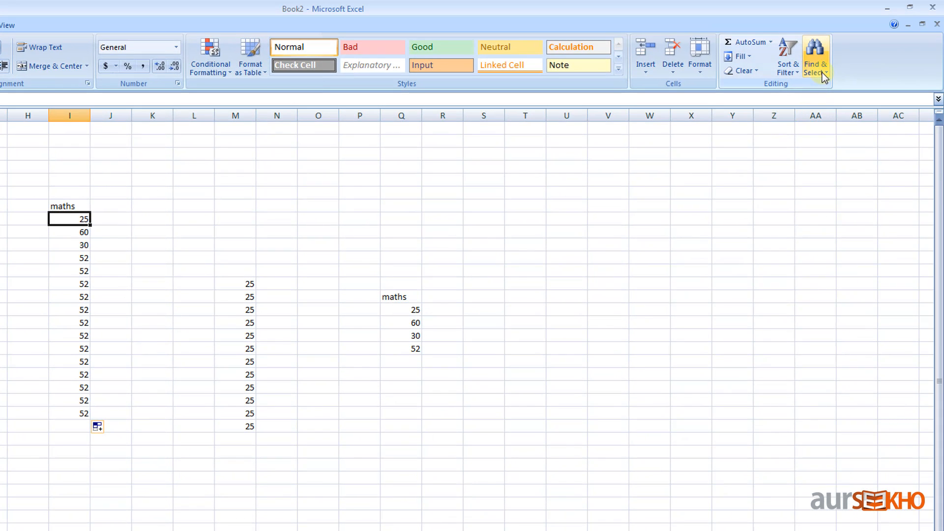
# - Set up a replacement of 25 with 28 and replace the first two matches in column M, M13 and M14, one at a time
pyautogui.click(820, 74)
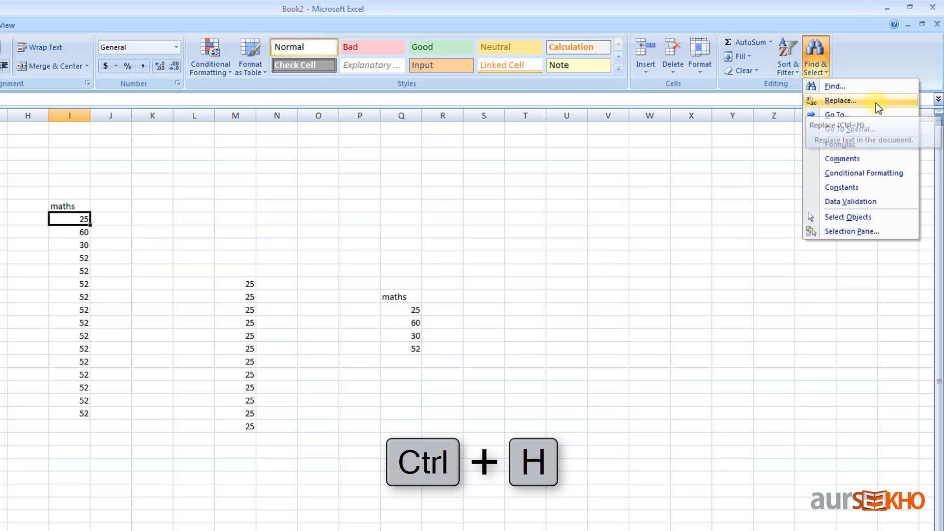
pyautogui.click(893, 101)
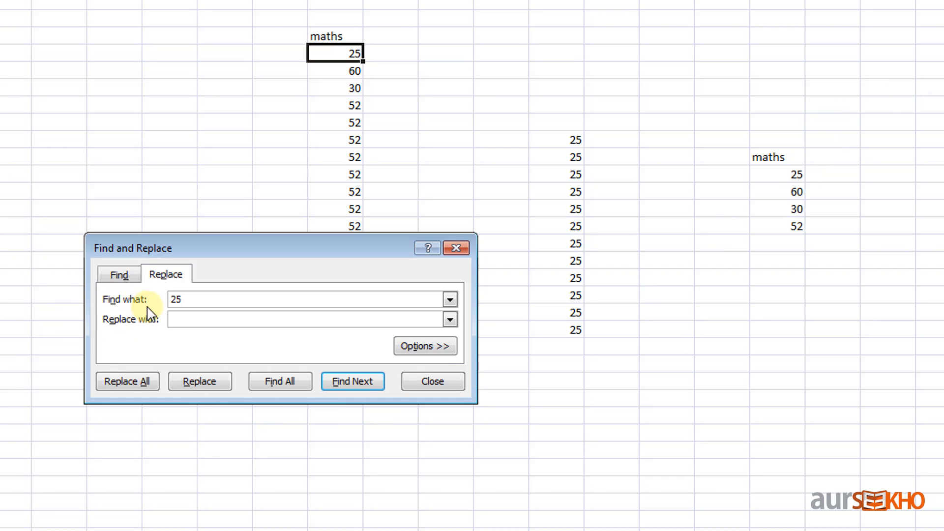
pyautogui.click(195, 302)
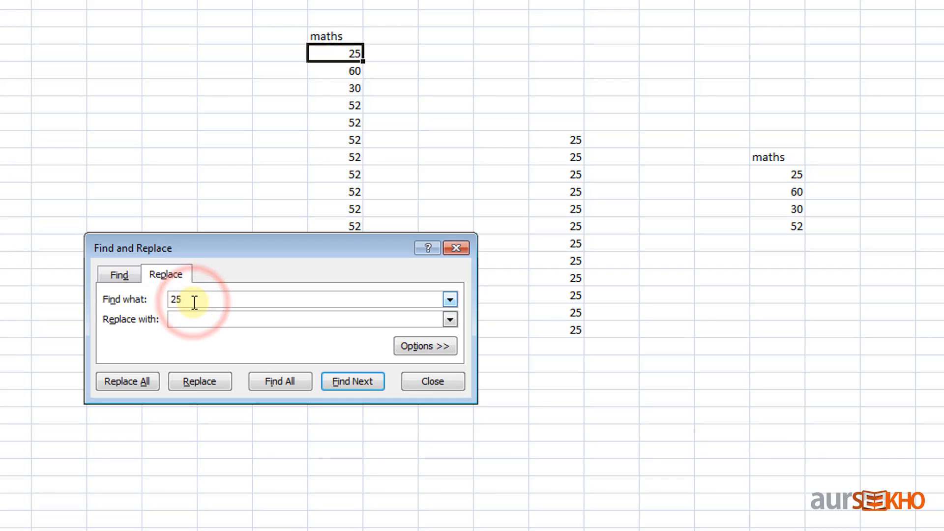
pyautogui.click(196, 322)
pyautogui.click(195, 322)
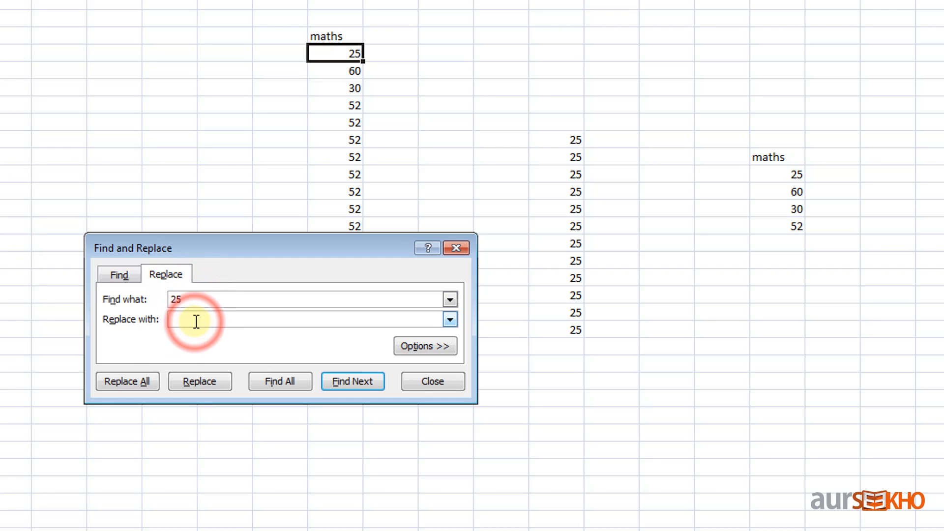
pyautogui.write('28')
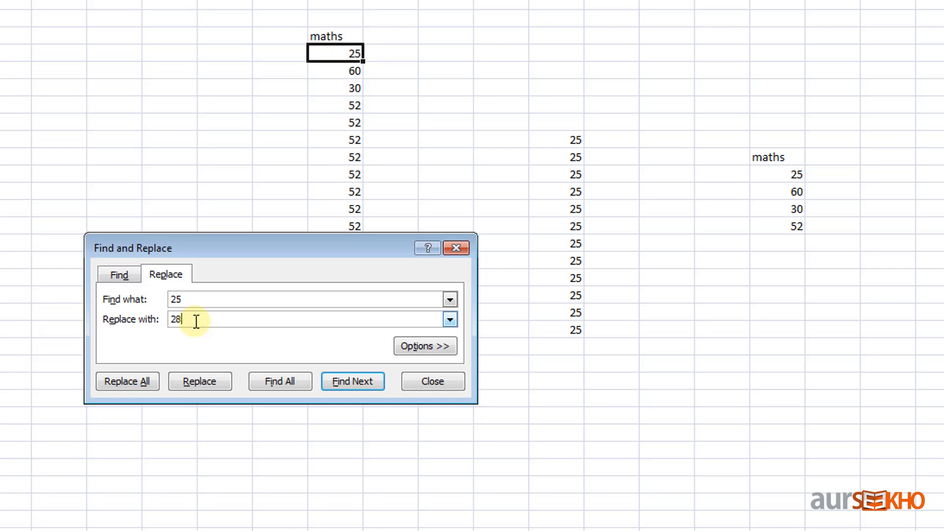
pyautogui.click(370, 383)
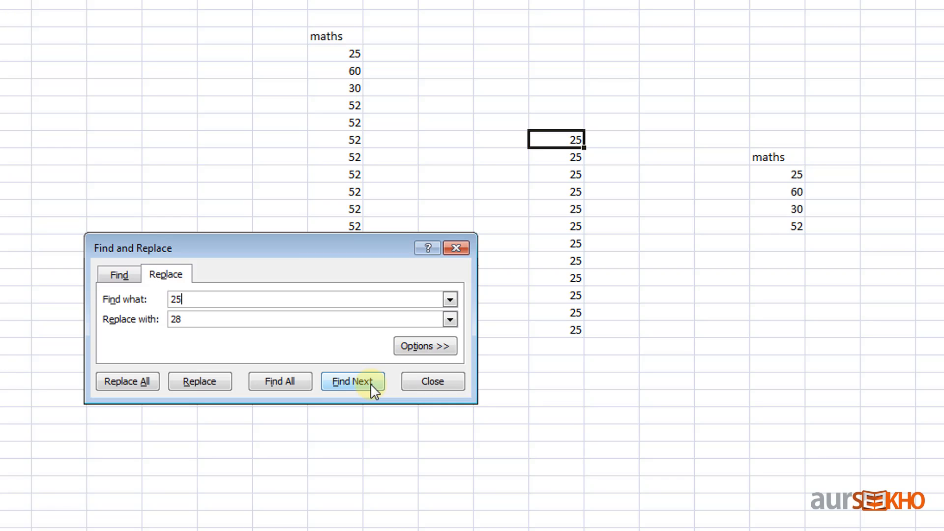
pyautogui.click(226, 382)
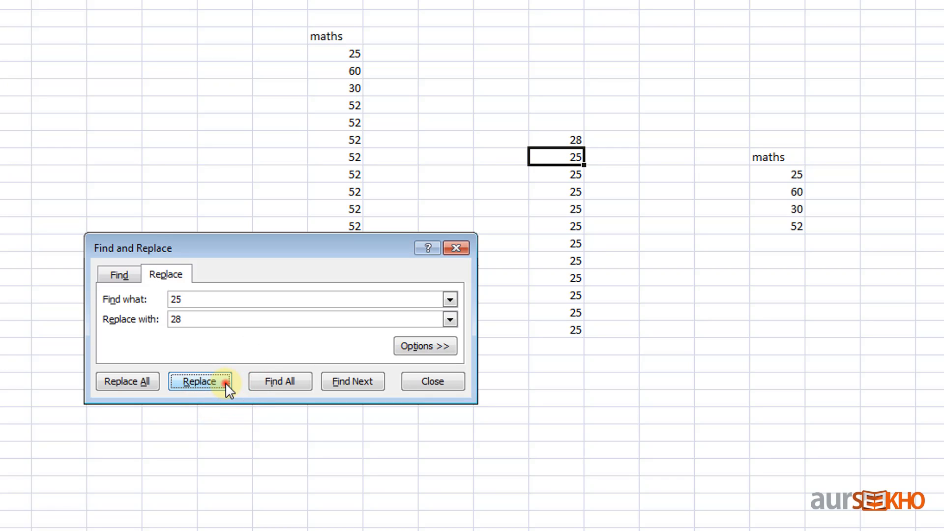
pyautogui.click(225, 383)
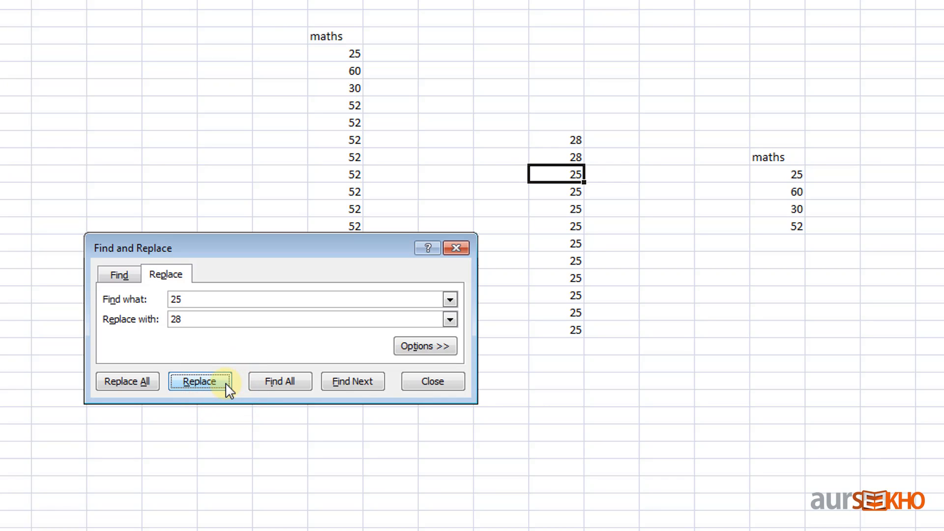
# - Replace all remaining occurrences of 25 in the sheet with 28 and close the Find and Replace dialog
pyautogui.click(156, 385)
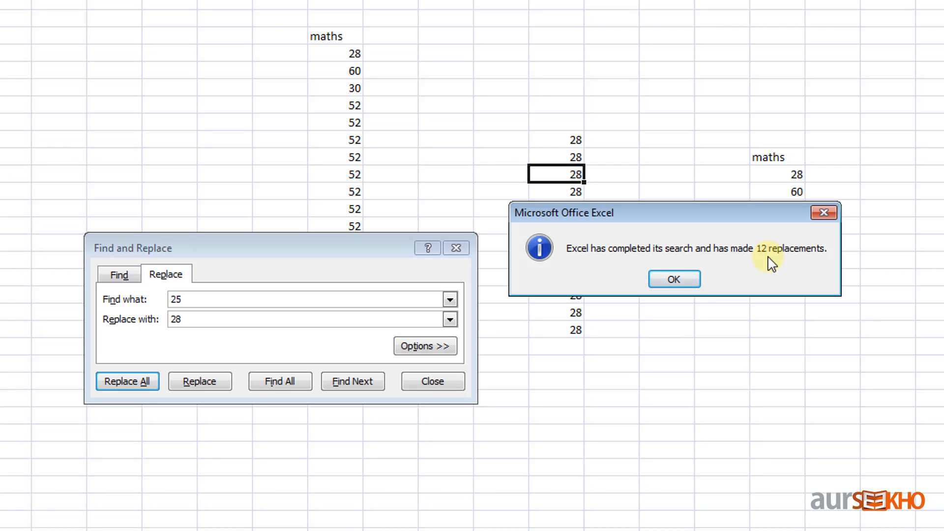
pyautogui.click(674, 279)
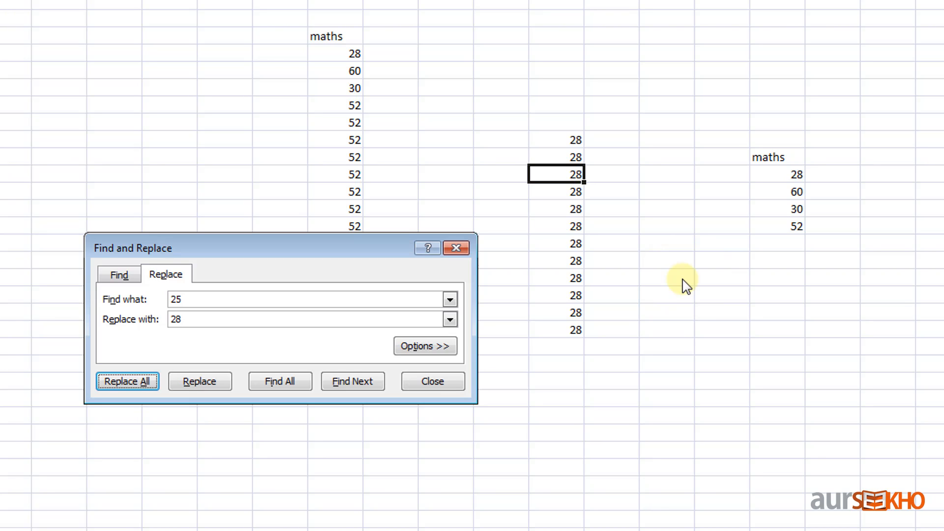
pyautogui.click(457, 250)
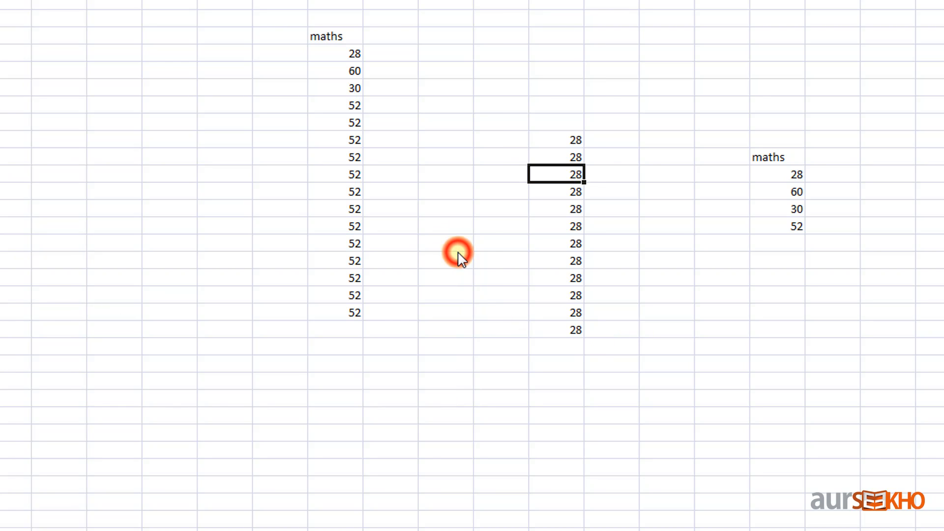